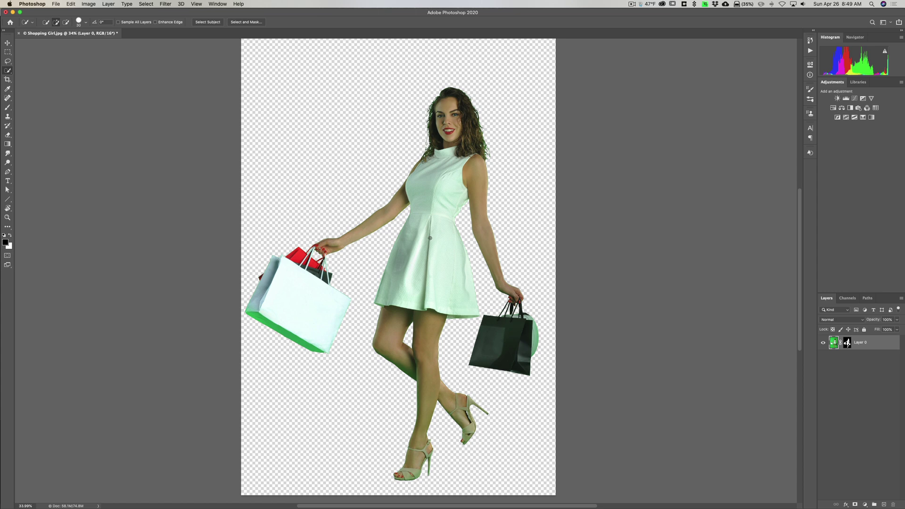
click(8, 218)
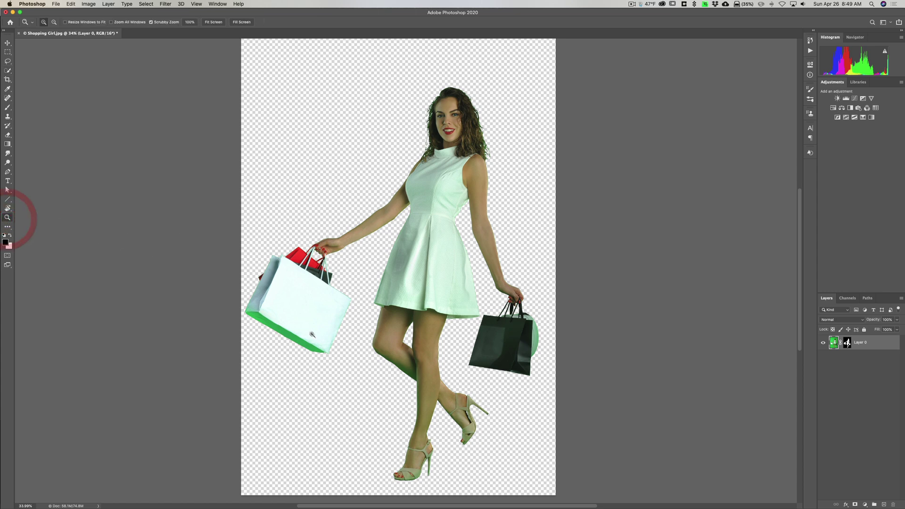
drag(286, 340, 321, 341)
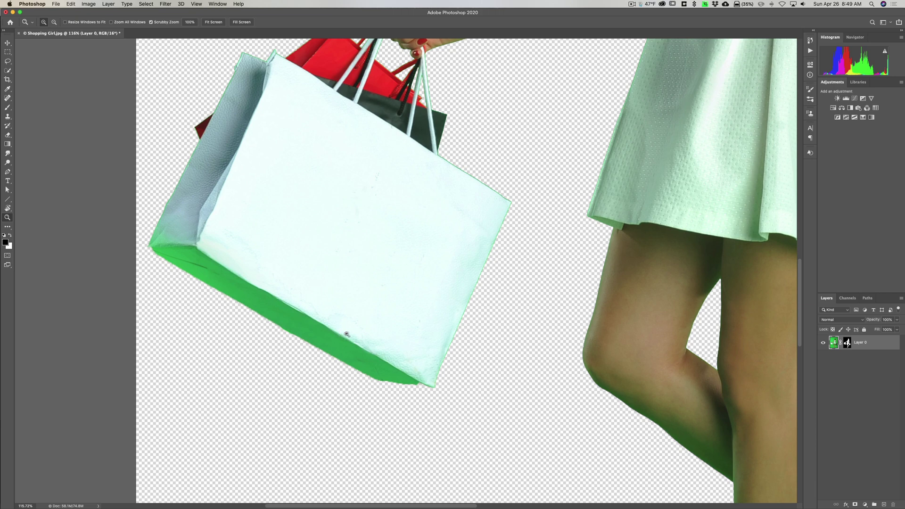
drag(425, 236, 385, 237)
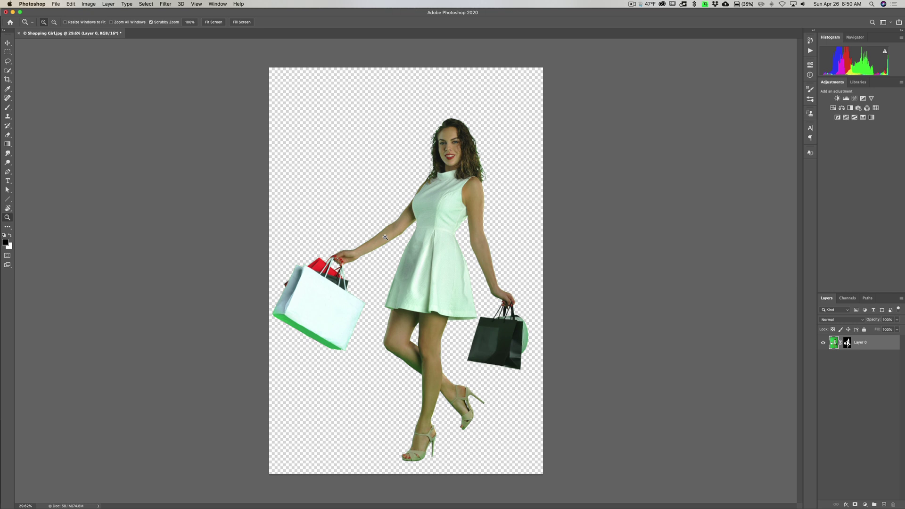
Select the green underside of the large white shopping bag with the Quick Selection tool, using a smaller brush.
key(w)
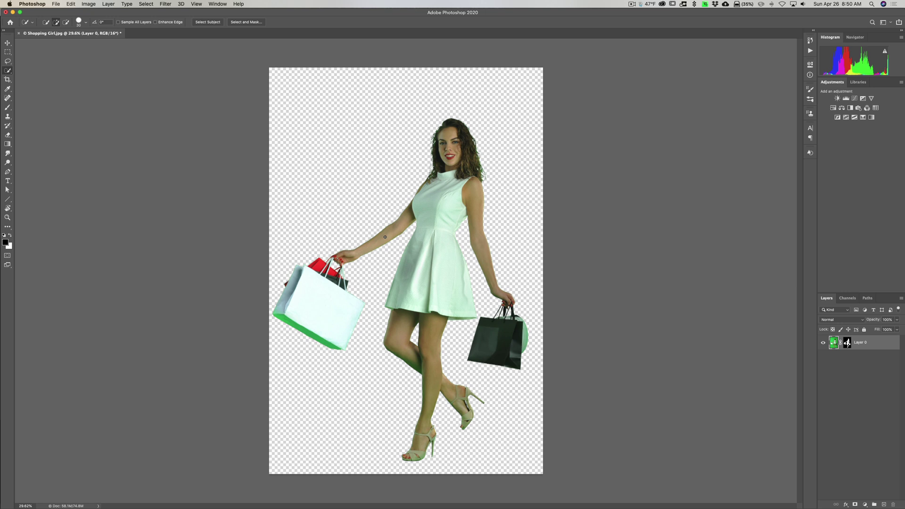
click(7, 72)
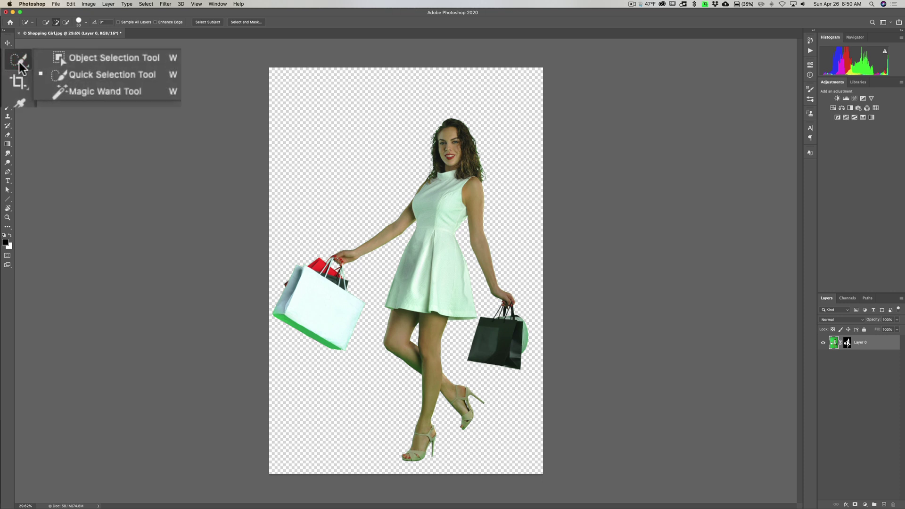
click(42, 75)
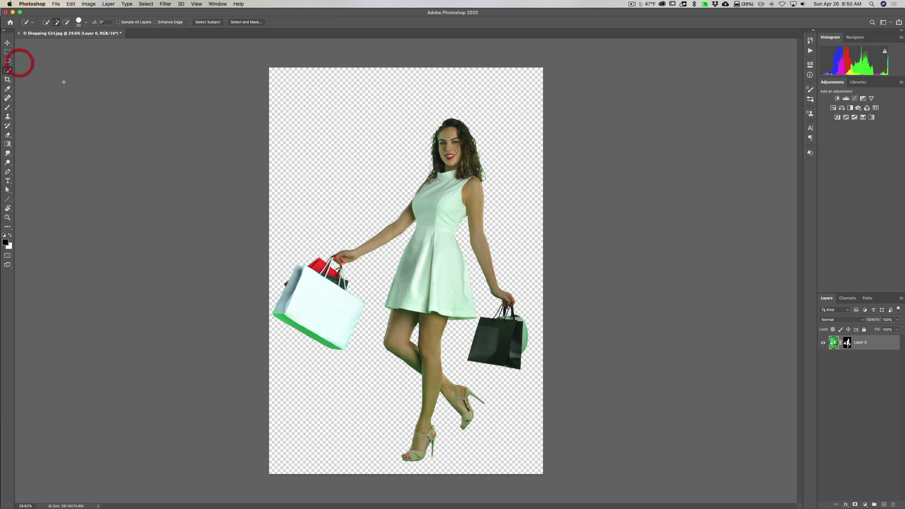
key(super)
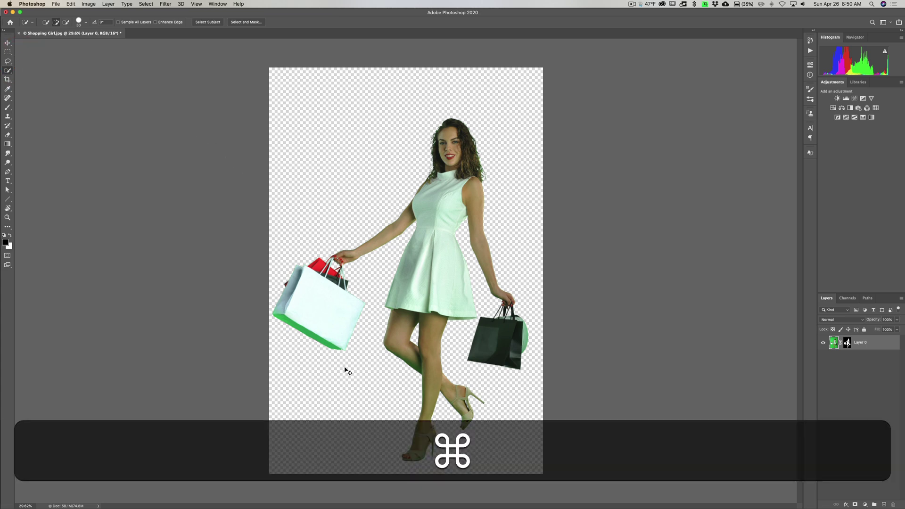
key(super+equal)
key(super+equal)
key(super+equal)
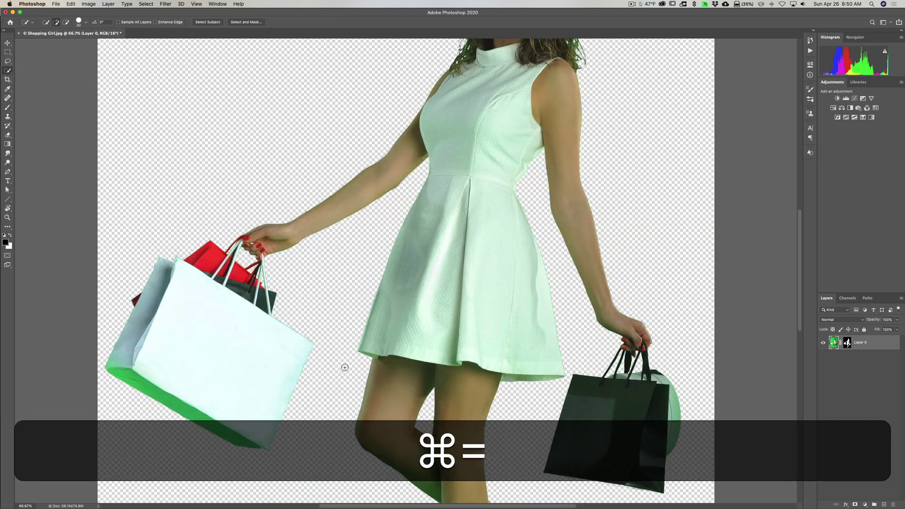
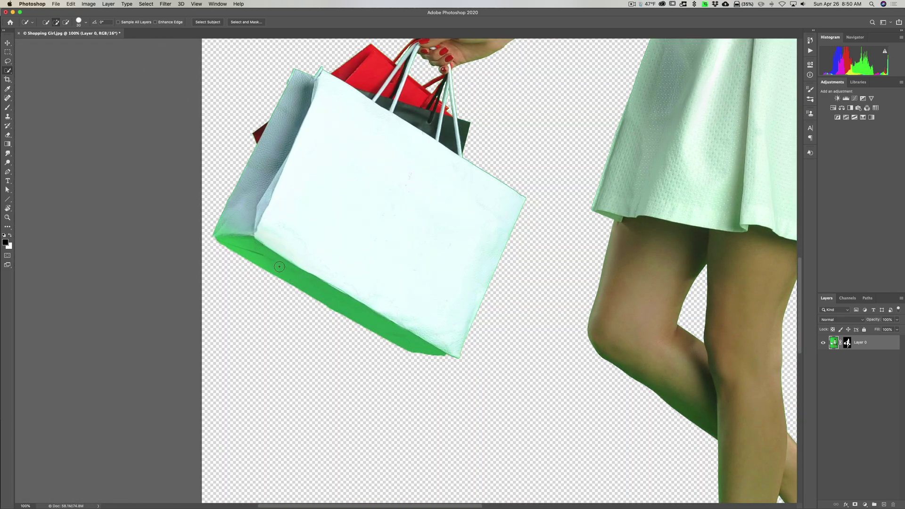
key(bracketleft)
click(426, 344)
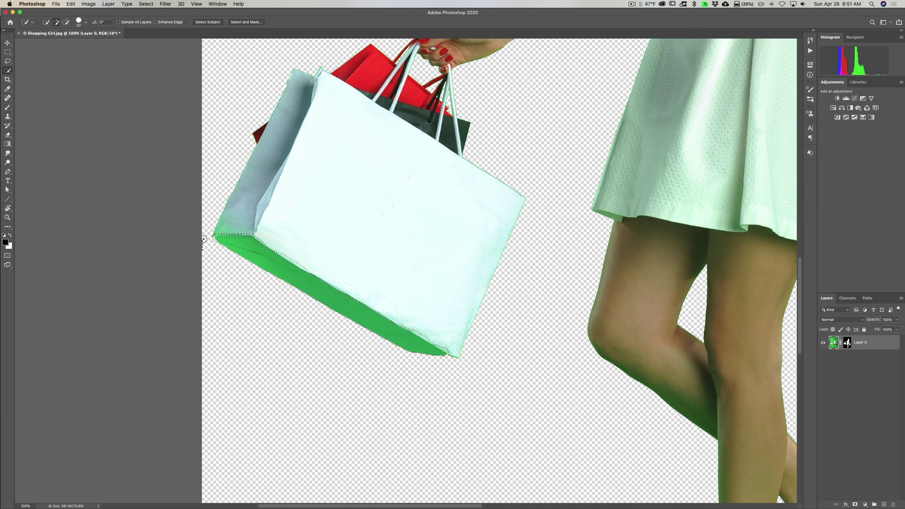
key(alt)
Add the woman's whole dress to the selection with the Quick Selection tool.
key(super)
key(super+0)
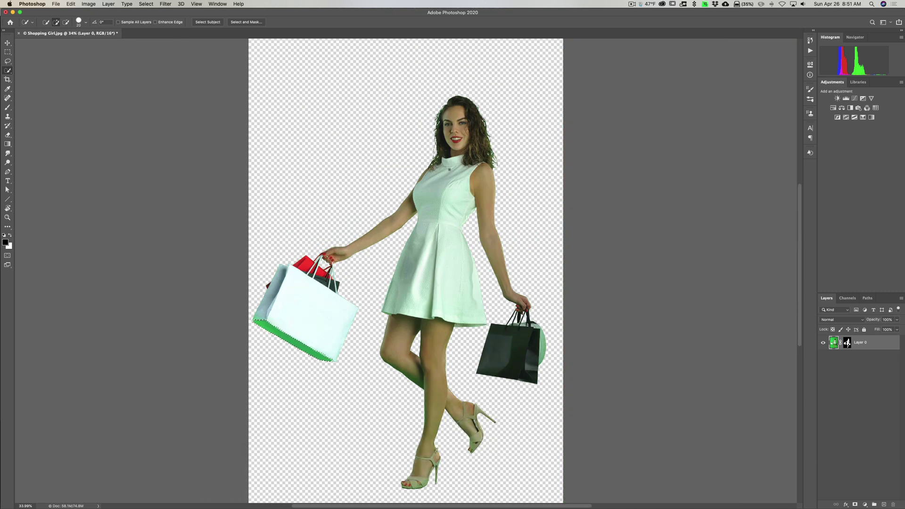
mouse_move(461, 158)
mouse_down()
mouse_move(422, 196)
mouse_move(479, 163)
mouse_move(457, 187)
mouse_move(440, 232)
mouse_move(440, 280)
mouse_move(428, 255)
mouse_move(412, 297)
mouse_move(456, 319)
mouse_up()
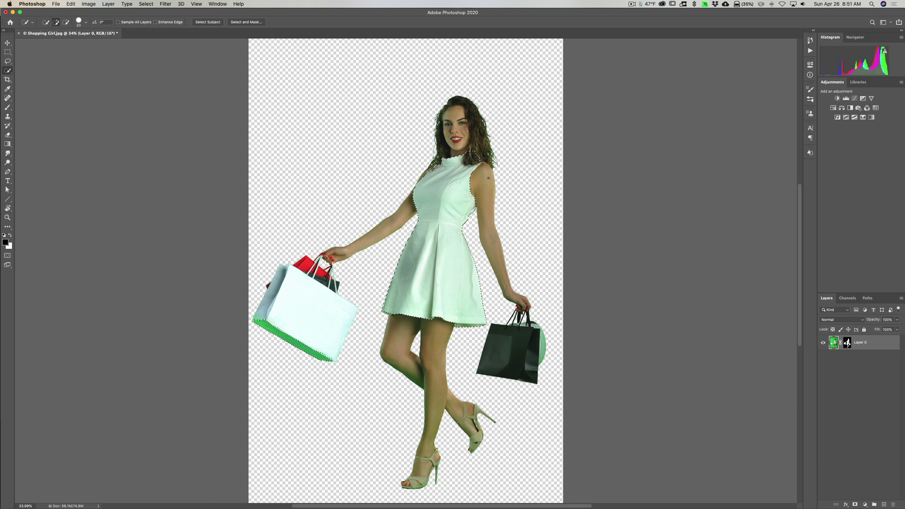
key(alt)
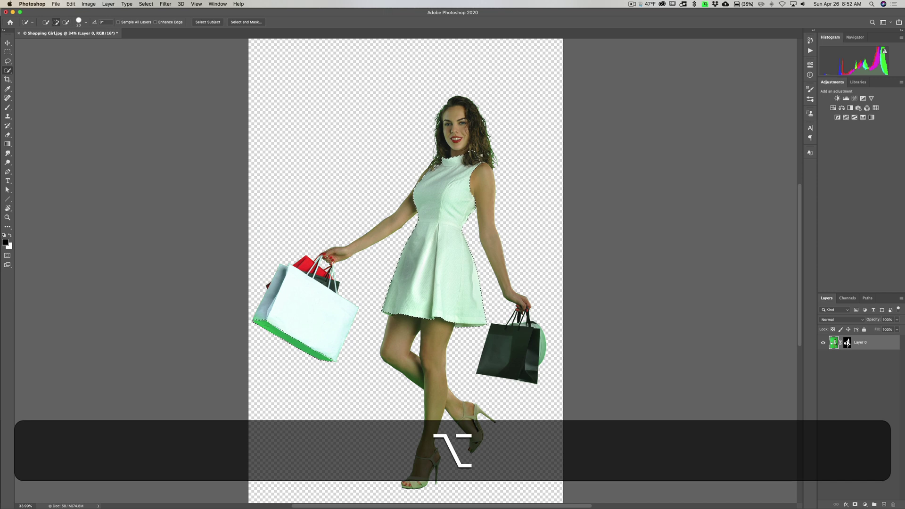
key(alt)
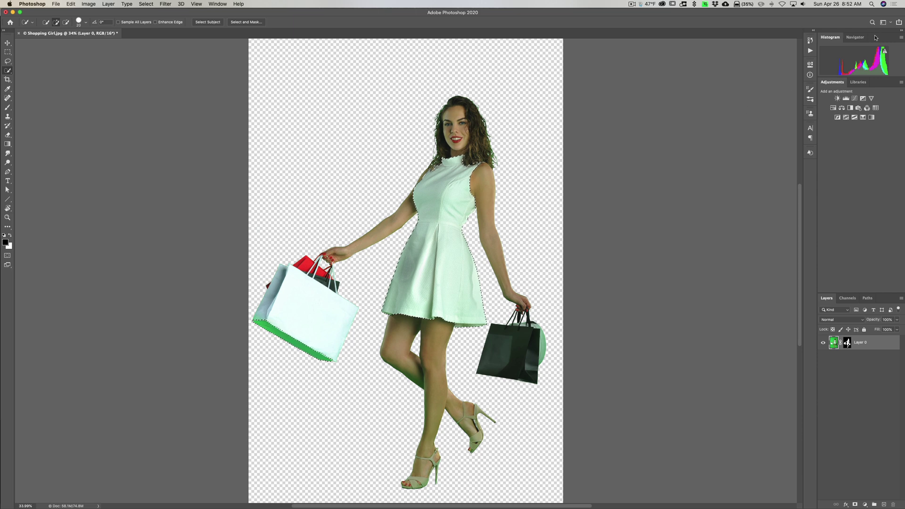
Choose the Photography workspace and add a Hue/Saturation adjustment layer masked to the selected dress and bag underside.
click(884, 22)
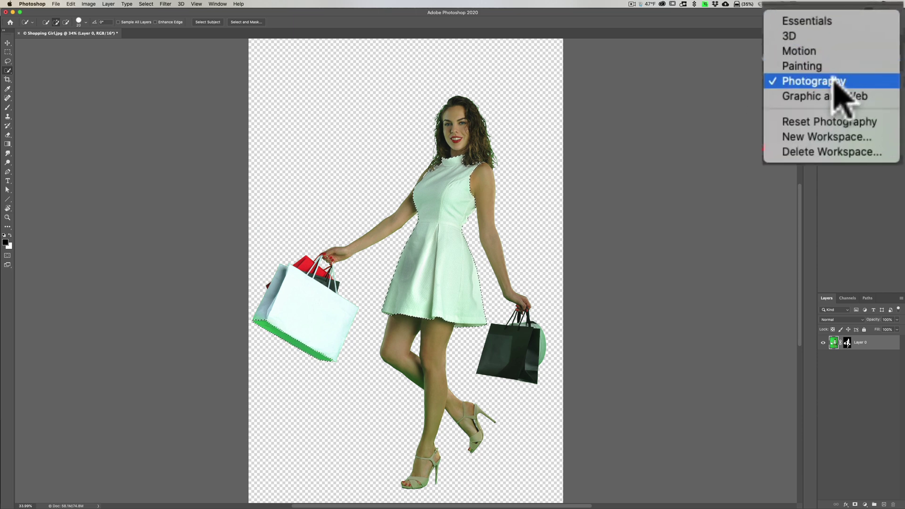
click(834, 82)
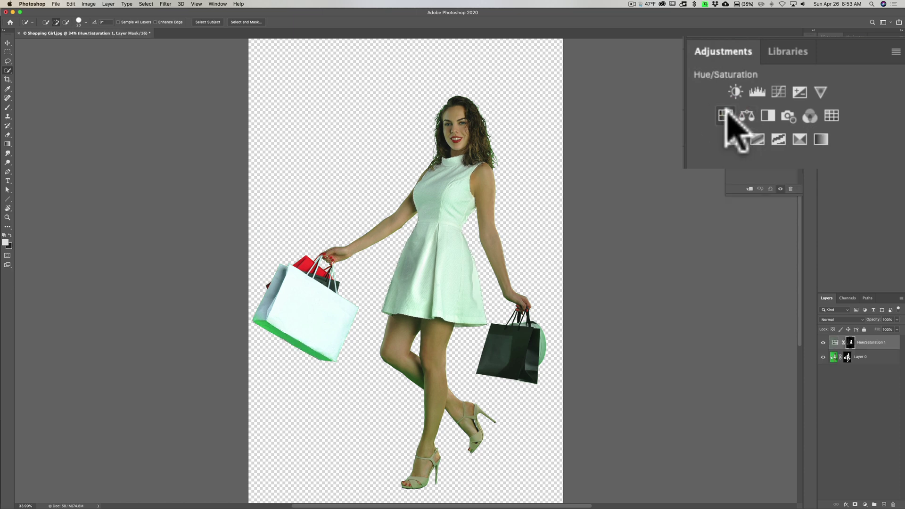
click(833, 108)
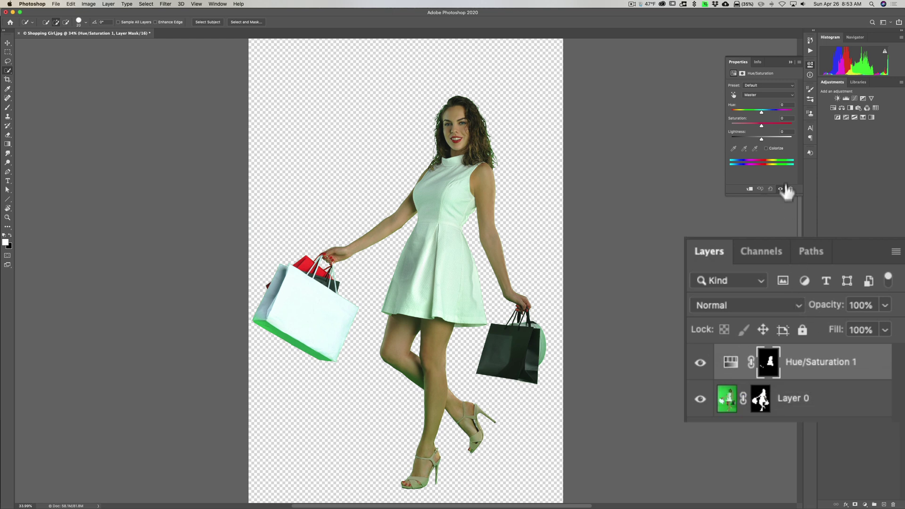
Restrict the Hue/Saturation adjustment to Greens and sample the green underside of the white shopping bag as its target colour.
click(761, 89)
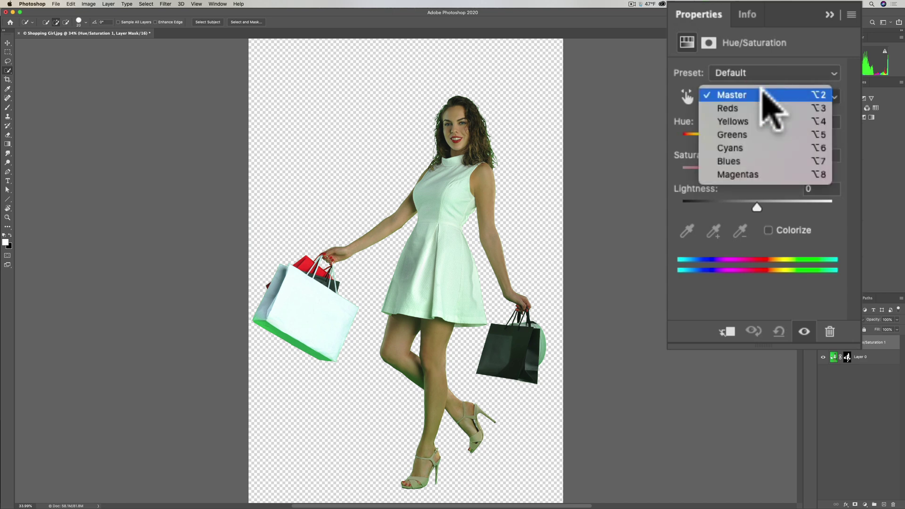
click(761, 135)
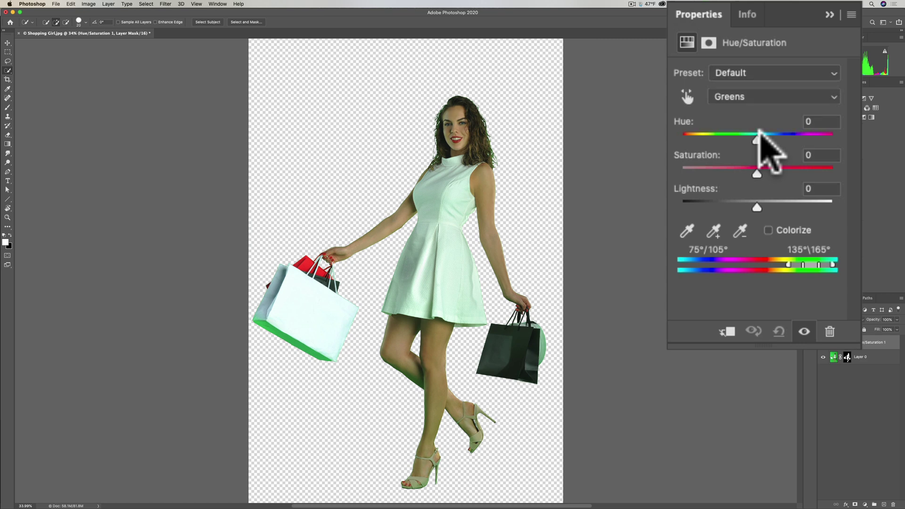
click(773, 96)
click(773, 93)
click(774, 94)
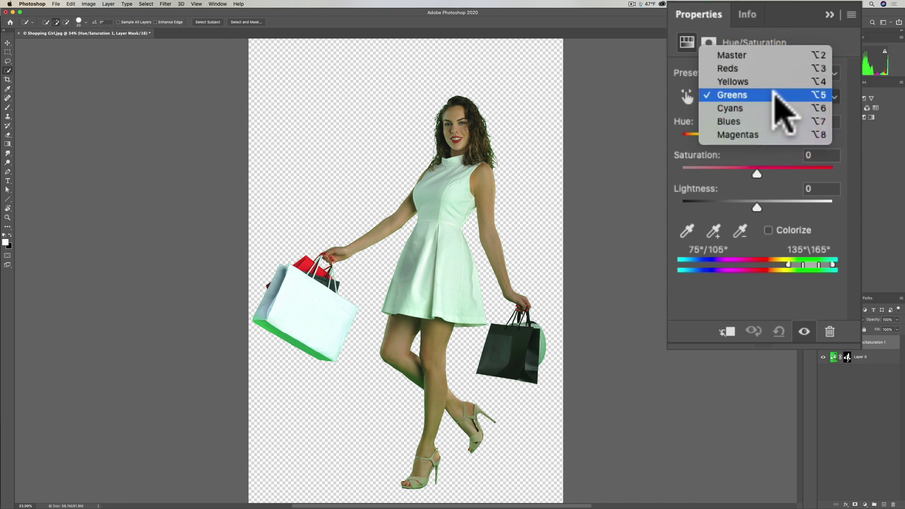
click(774, 95)
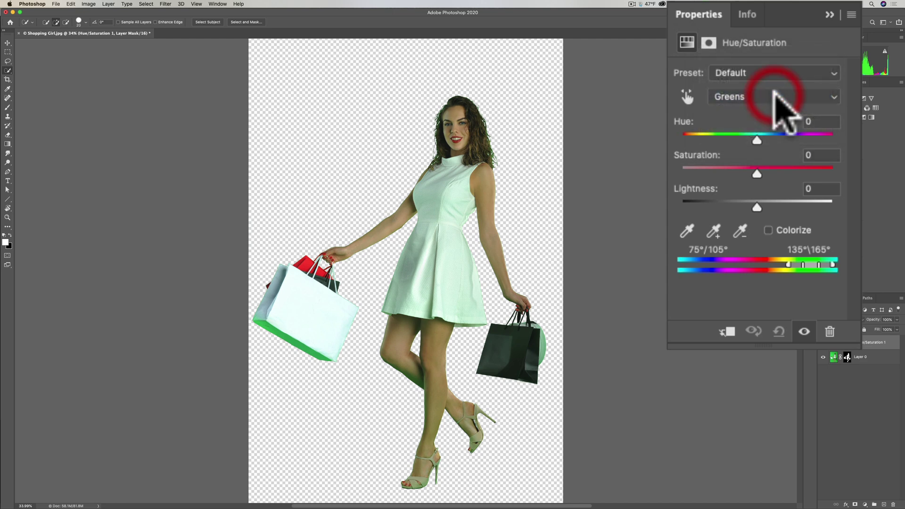
click(687, 231)
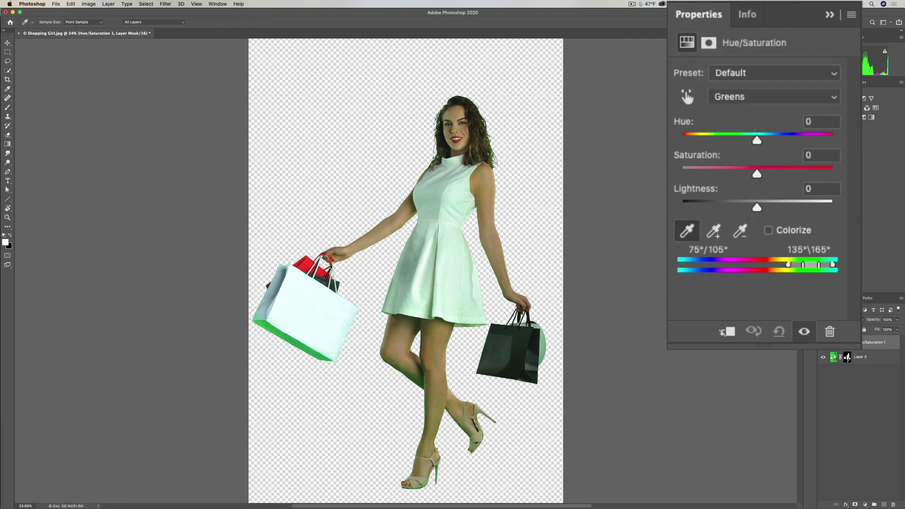
click(290, 337)
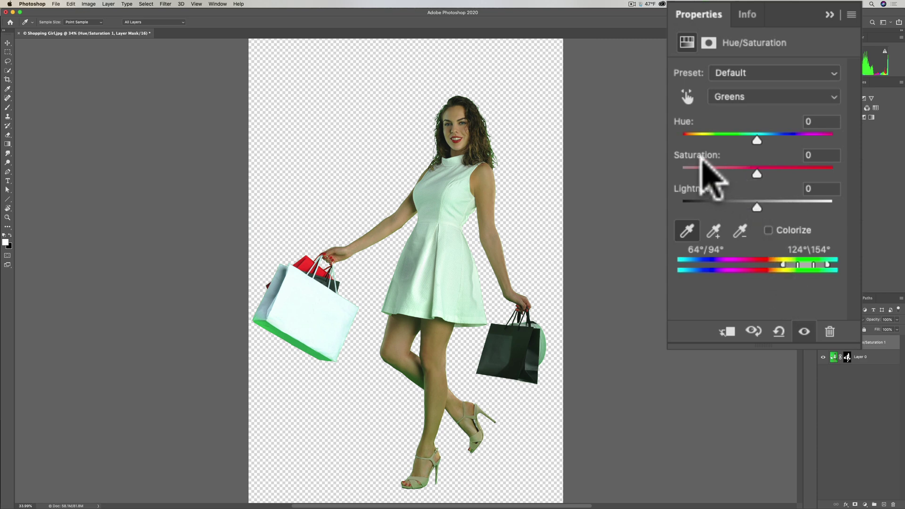
Set the saturation of the Greens to -100 in the masked adjustment and collapse its settings.
drag(757, 171, 681, 171)
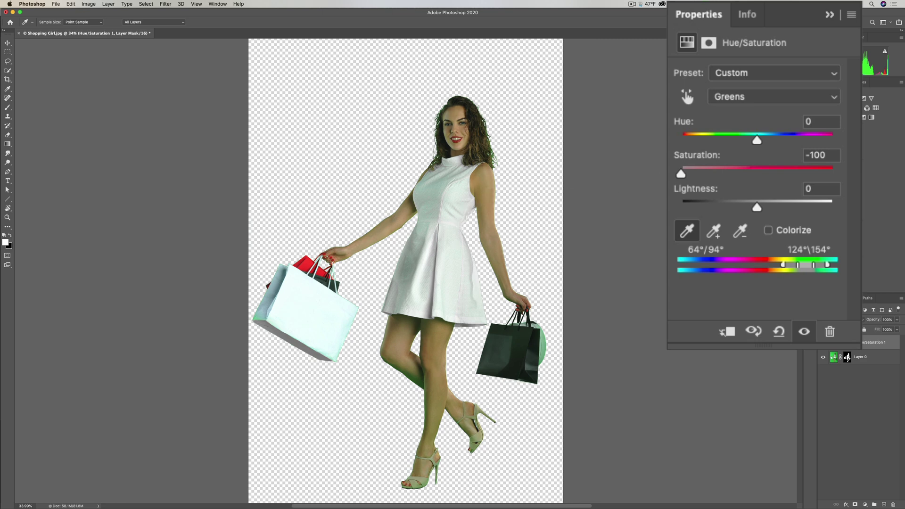
click(680, 172)
mouse_move(679, 172)
mouse_down()
mouse_move(755, 171)
mouse_move(681, 172)
mouse_up()
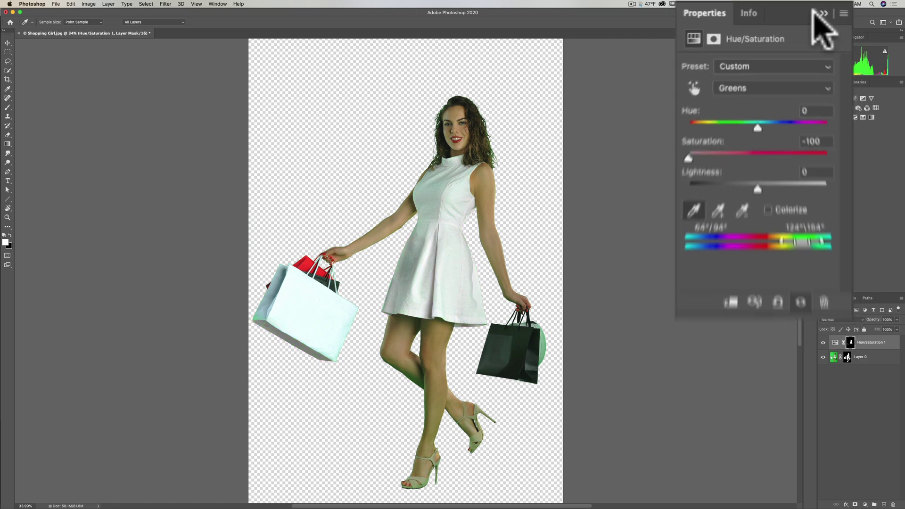
click(796, 58)
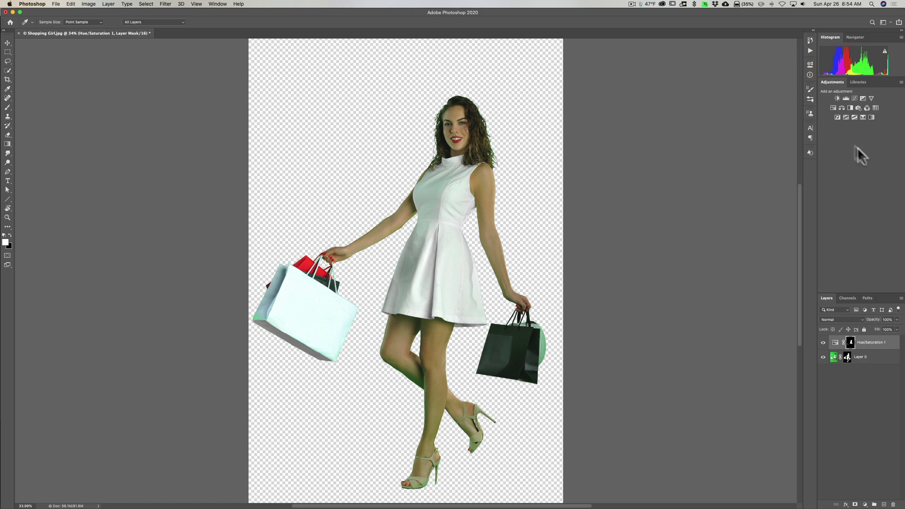
Delete the masked Hue/Saturation adjustment layer.
click(886, 348)
key(w)
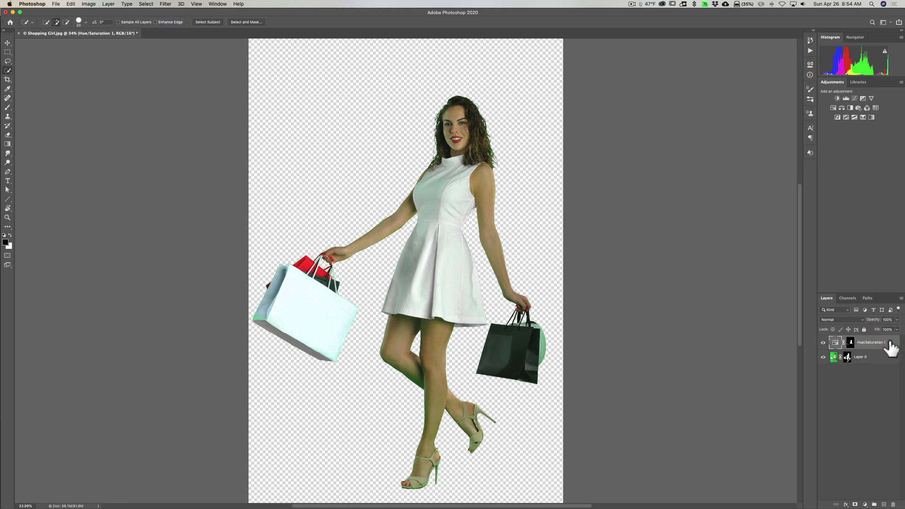
drag(891, 347, 888, 395)
drag(887, 446, 893, 503)
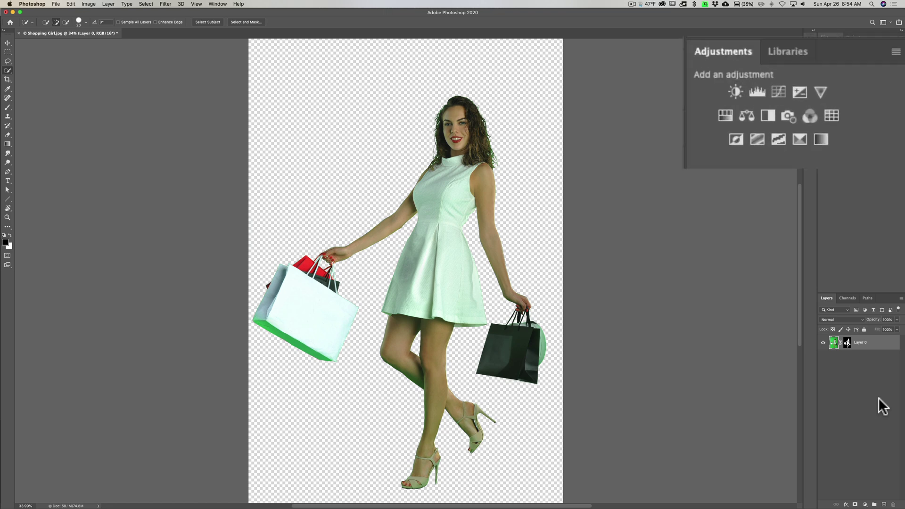
Add an unmasked Hue/Saturation adjustment layer over the whole image and set the saturation of its Greens to -100.
click(725, 115)
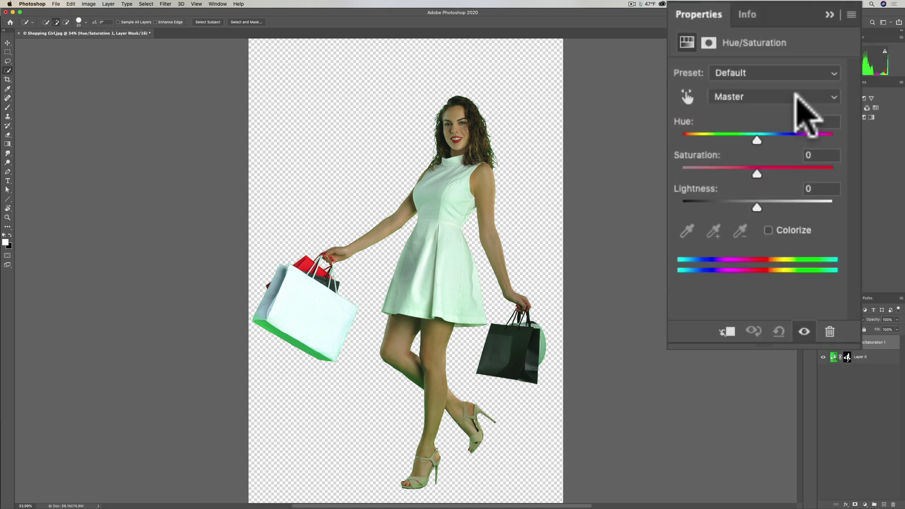
click(799, 97)
click(754, 136)
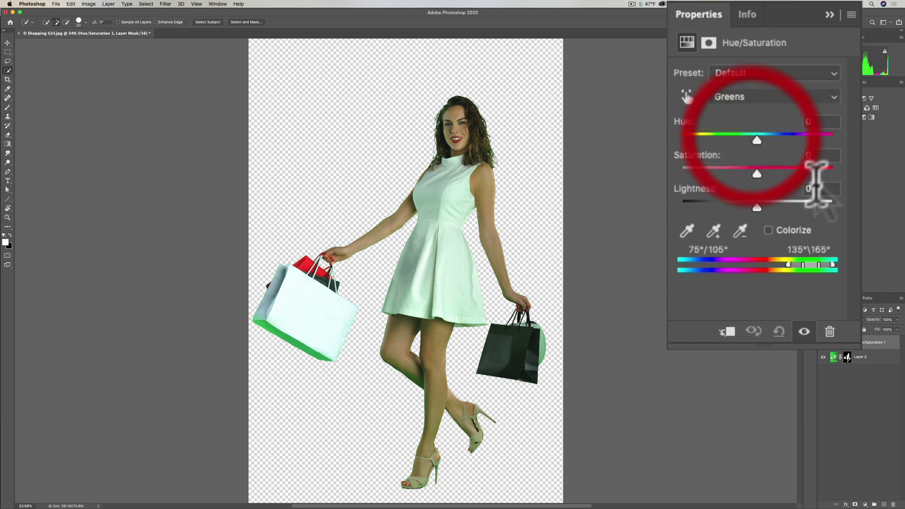
drag(757, 174, 660, 175)
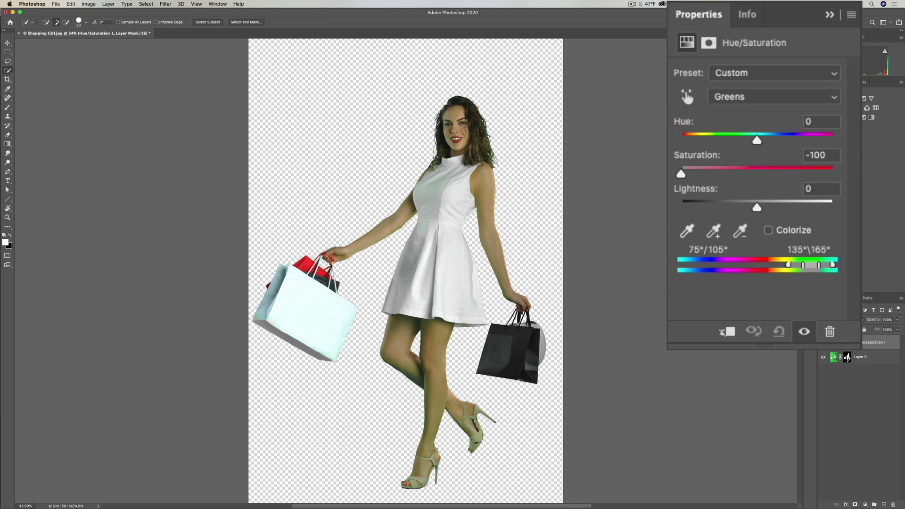
click(825, 14)
click(789, 63)
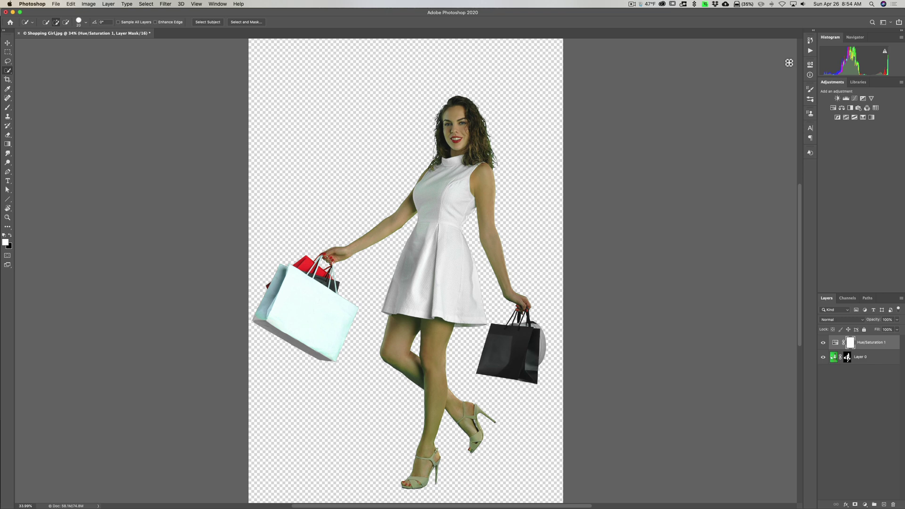
Stamp all visible layers into a new merged layer above the Hue/Saturation adjustment, keeping the original layers.
click(109, 4)
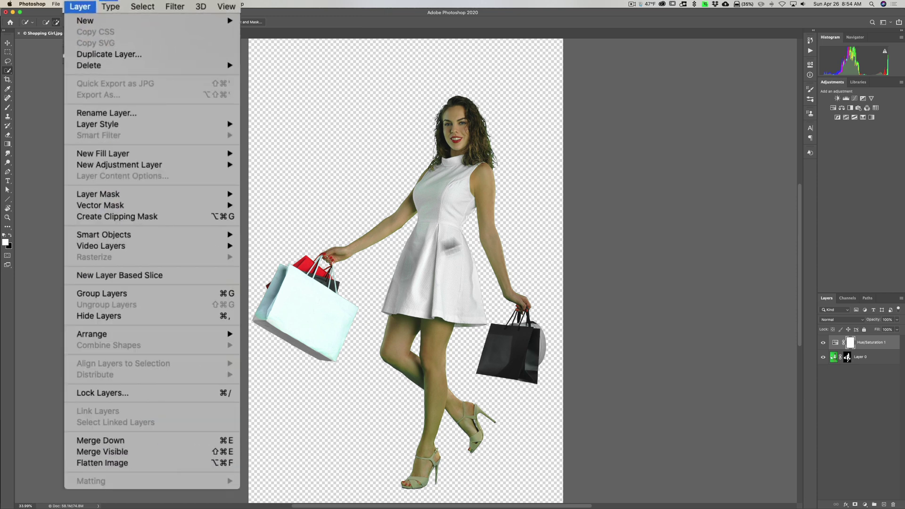
click(456, 18)
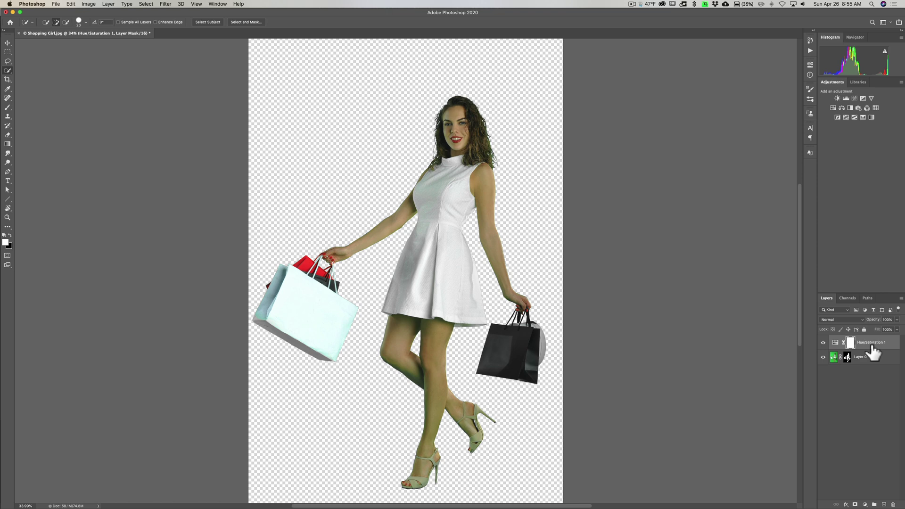
key(shift)
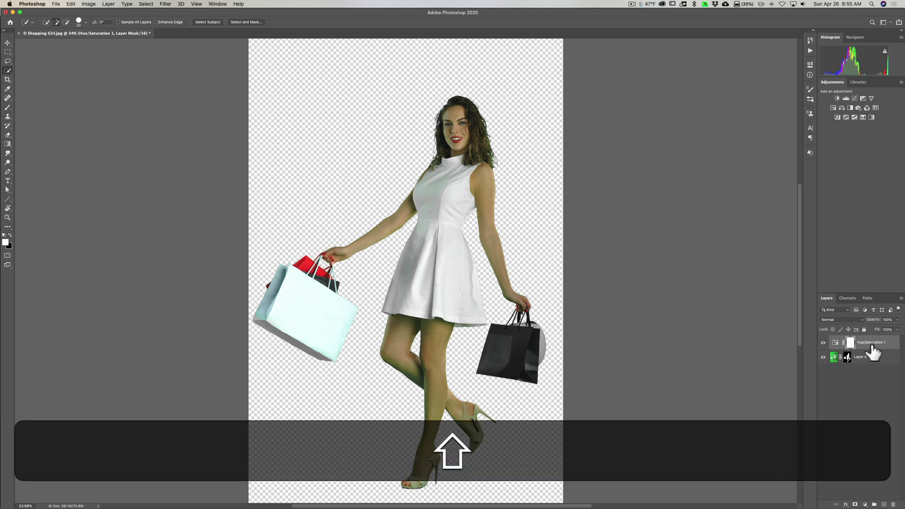
key(alt)
key(super)
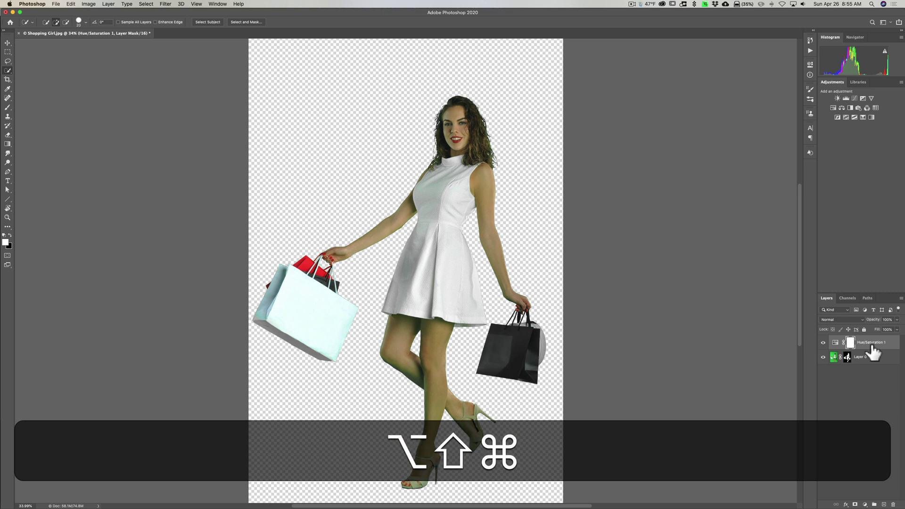
key(alt+shift+super+e)
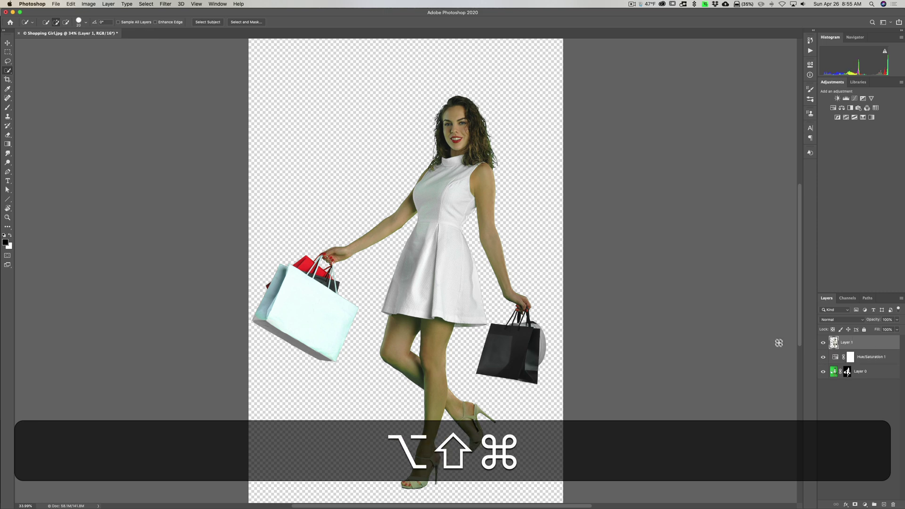